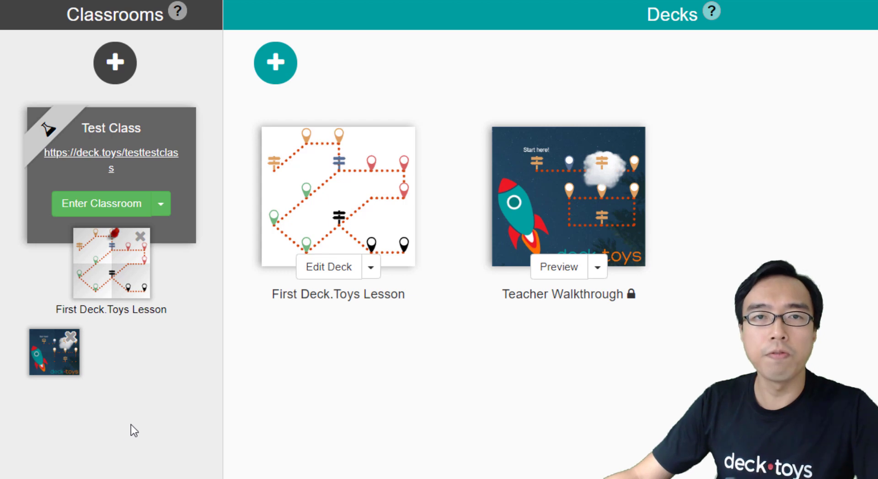
- Create a new classroom named with the teacher's name followed by "Math Classroom" and dismiss the creation confirmation
{"action": "left_click", "coordinate": [114, 67]}
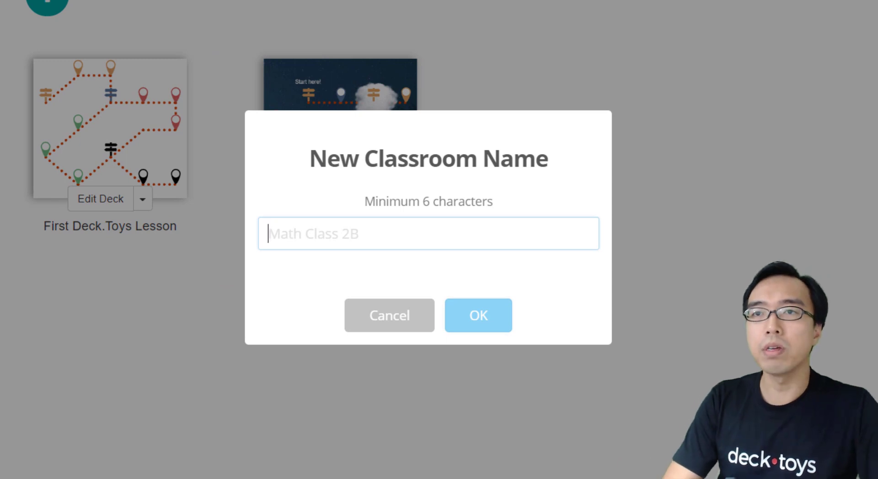
{"action": "type", "text": "Boon Jin Math Classroom"}
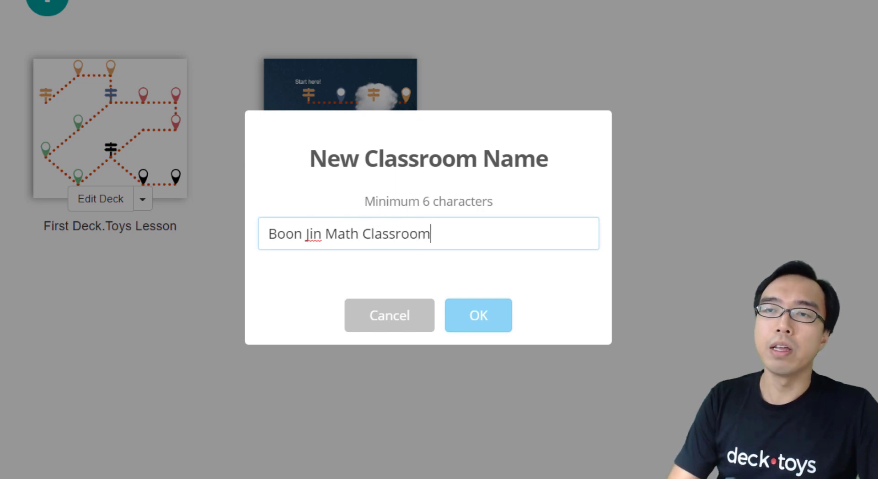
{"action": "key", "text": "Return"}
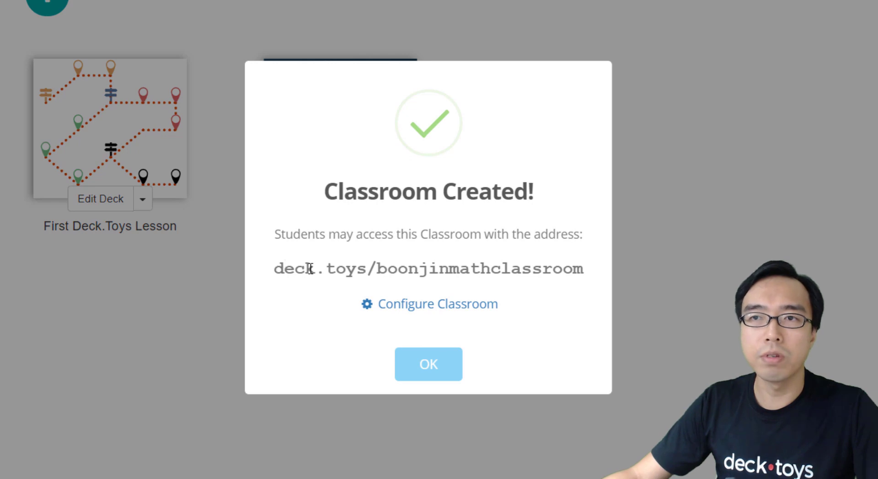
{"action": "left_click", "coordinate": [440, 372]}
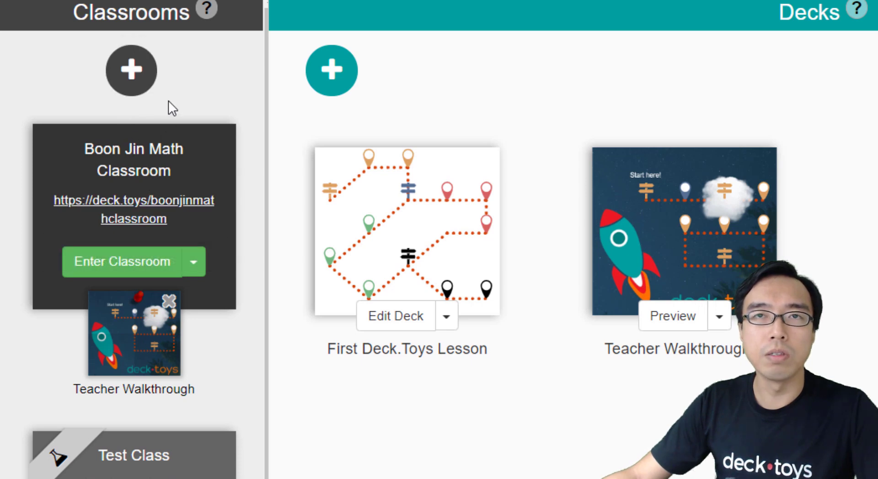
- Highlight the join address on the new math classroom's card, then clear the highlight
{"action": "scroll", "coordinate": [182, 183], "scroll_direction": "down", "scroll_amount": 3}
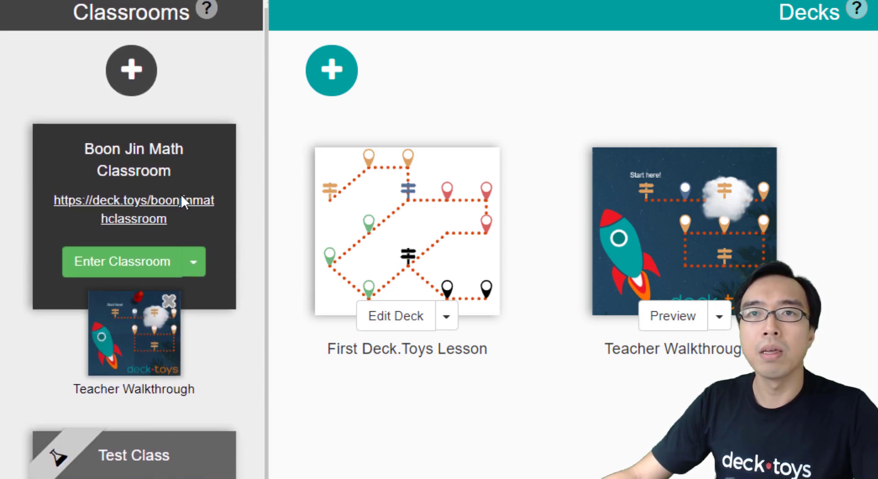
{"action": "triple_click", "coordinate": [145, 203]}
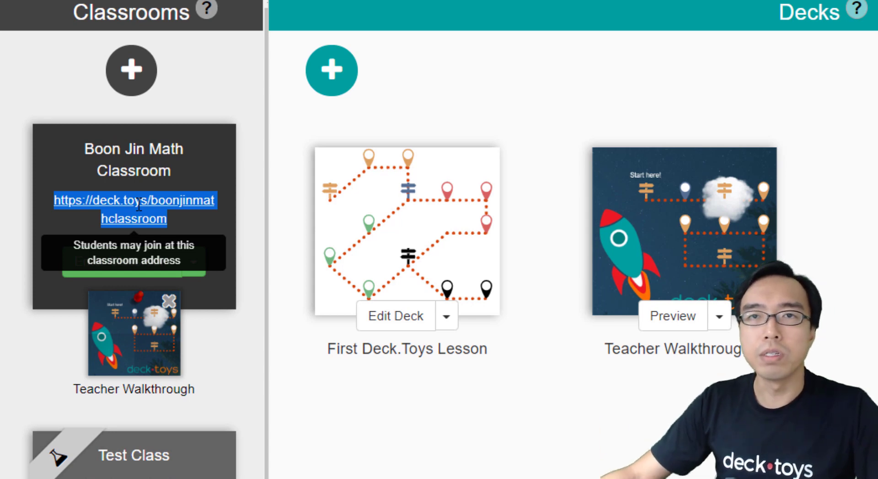
{"action": "left_click", "coordinate": [224, 223]}
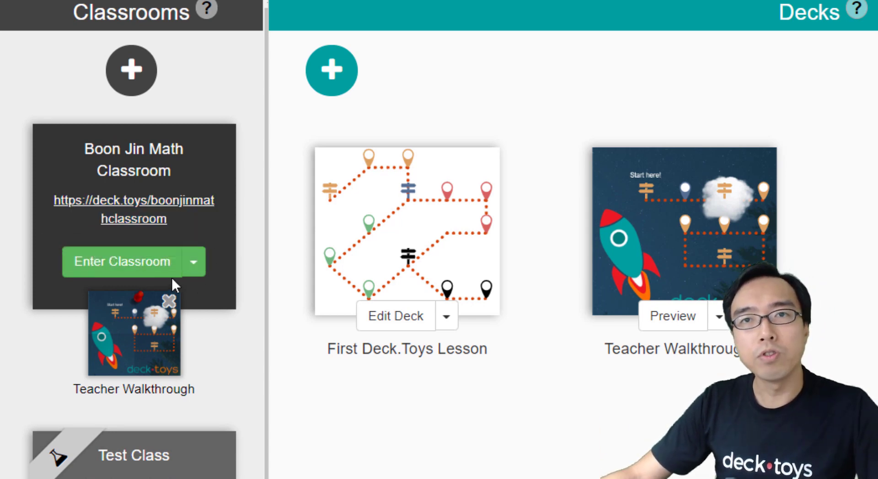
- Enter the new math classroom as teacher, switch it from Free Mode to Teacher Sync and back to Free Mode
{"action": "left_click", "coordinate": [125, 273]}
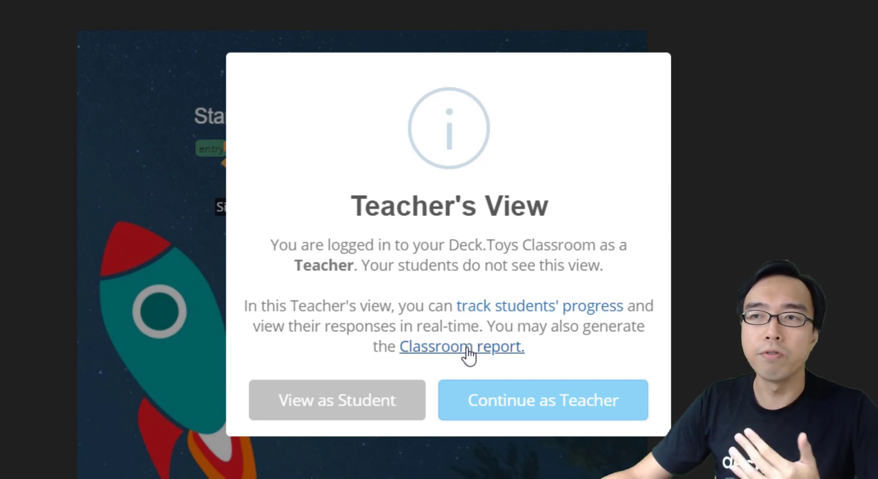
{"action": "left_click", "coordinate": [500, 407]}
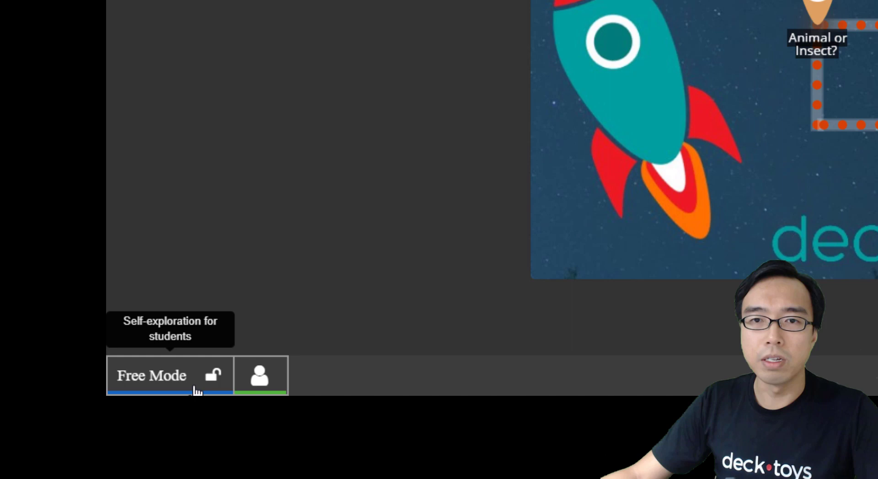
{"action": "left_click", "coordinate": [177, 375]}
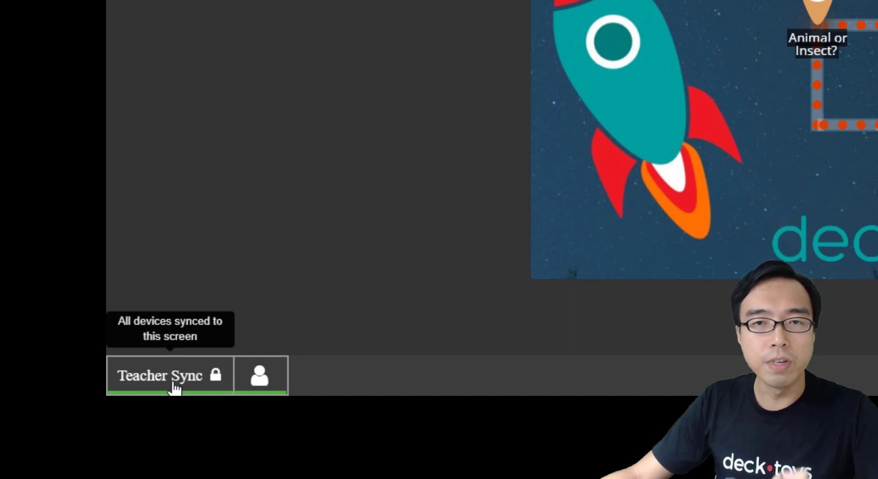
{"action": "left_click", "coordinate": [175, 384]}
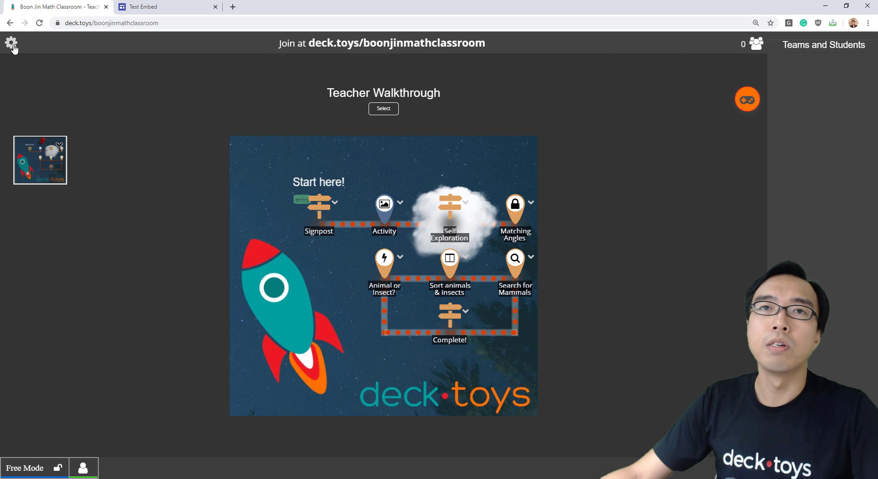
- Return to the dashboard and examine the math classroom's join address and its additional classroom options
{"action": "left_click", "coordinate": [10, 43]}
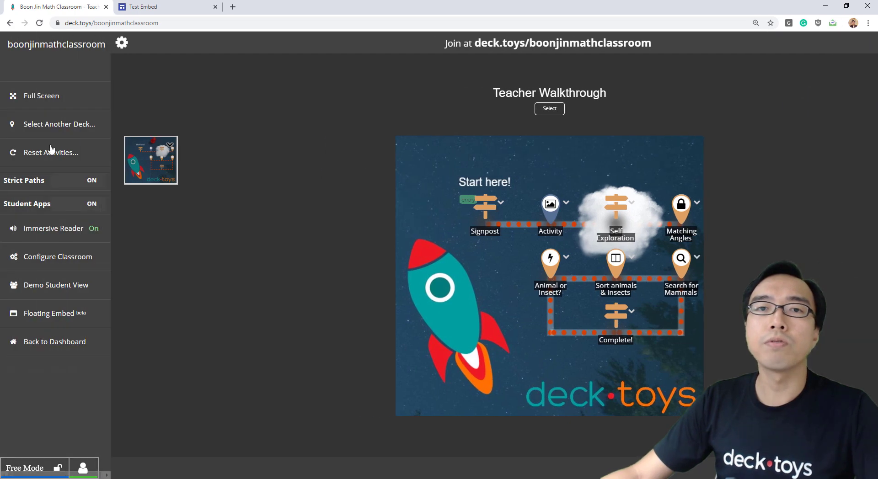
{"action": "left_click", "coordinate": [52, 351]}
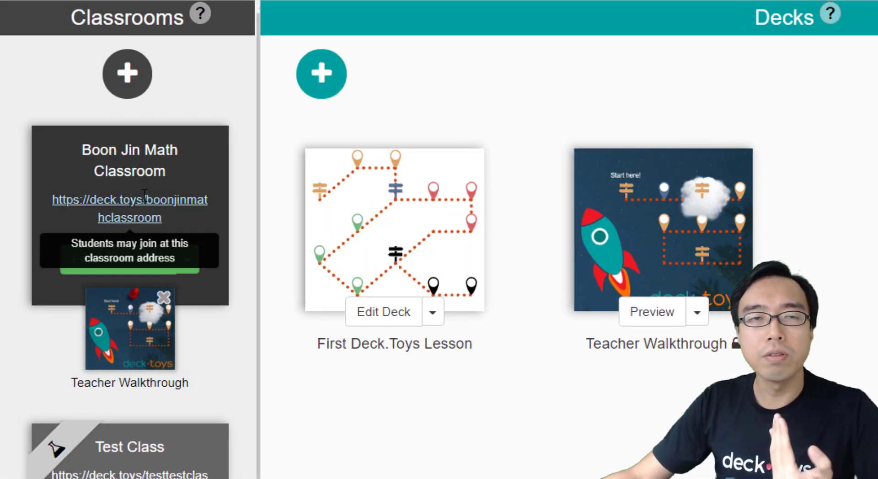
{"action": "triple_click", "coordinate": [133, 207]}
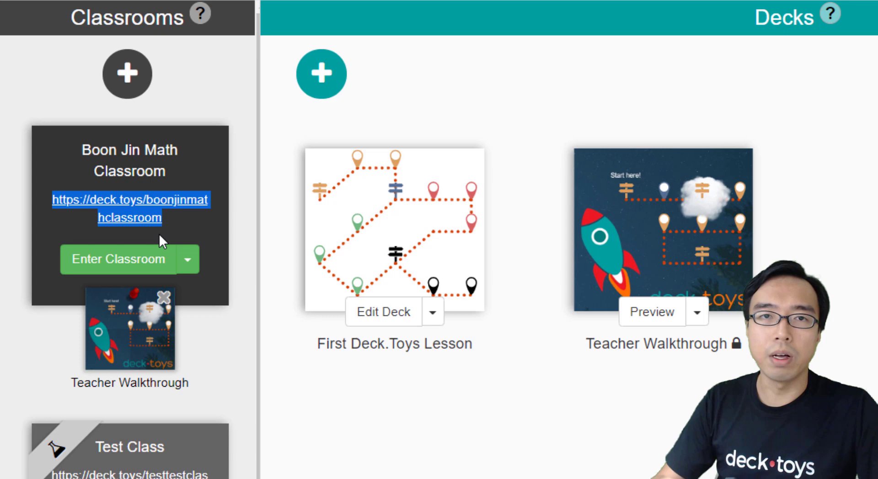
{"action": "left_click", "coordinate": [187, 260]}
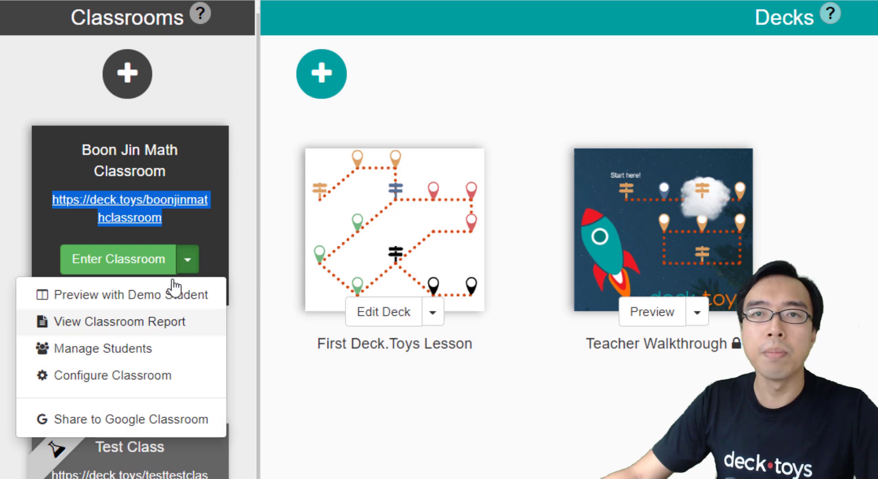
{"action": "left_click", "coordinate": [188, 259]}
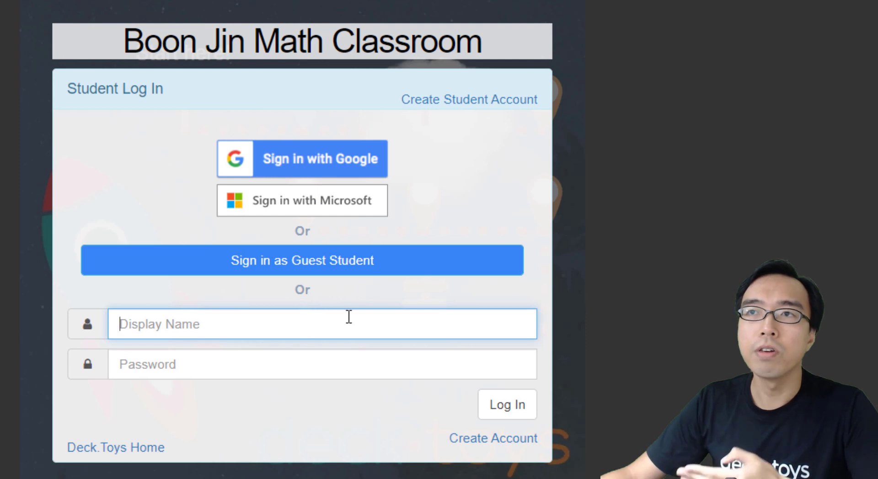
- Examine the form for creating a student account on the classroom's join page and return to the student log-in
{"action": "left_click", "coordinate": [337, 376]}
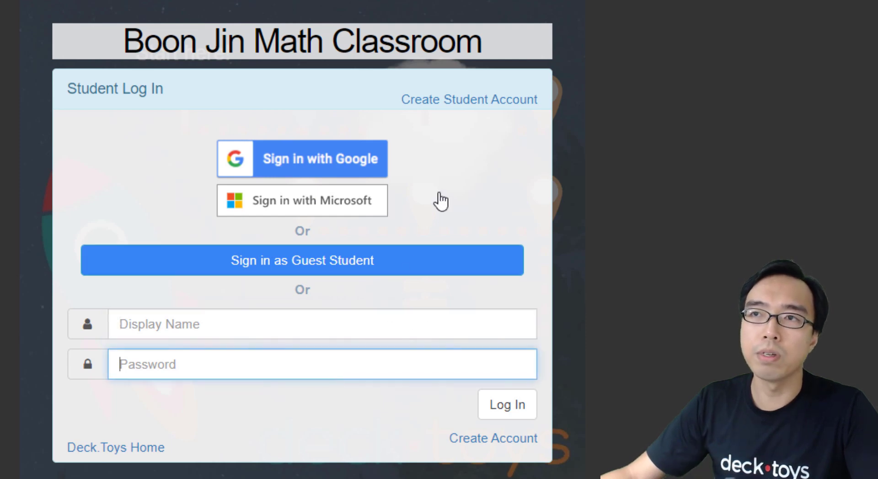
{"action": "left_click", "coordinate": [470, 106]}
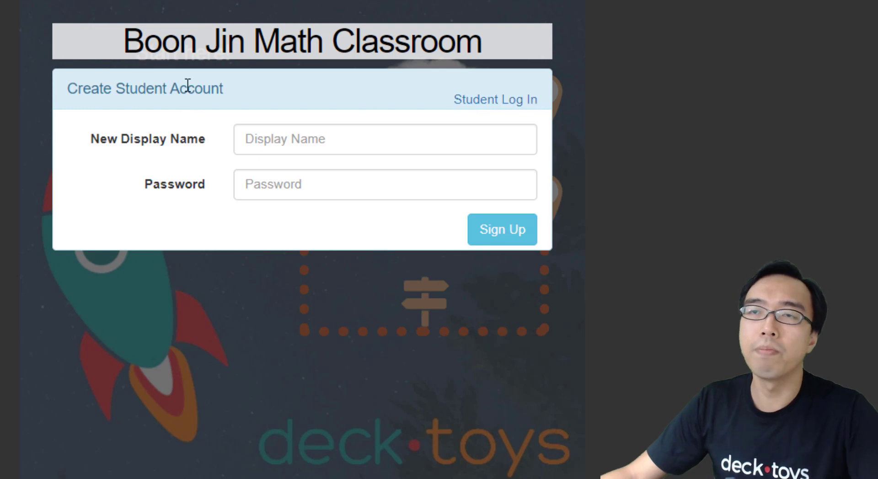
{"action": "left_click", "coordinate": [486, 103]}
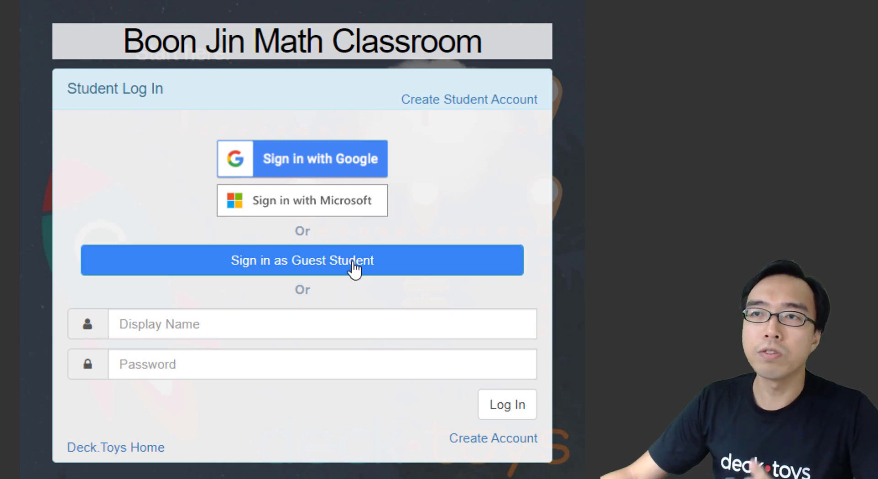
- Sign in to the classroom as a guest student under the name "Student Test"
{"action": "left_click", "coordinate": [308, 271]}
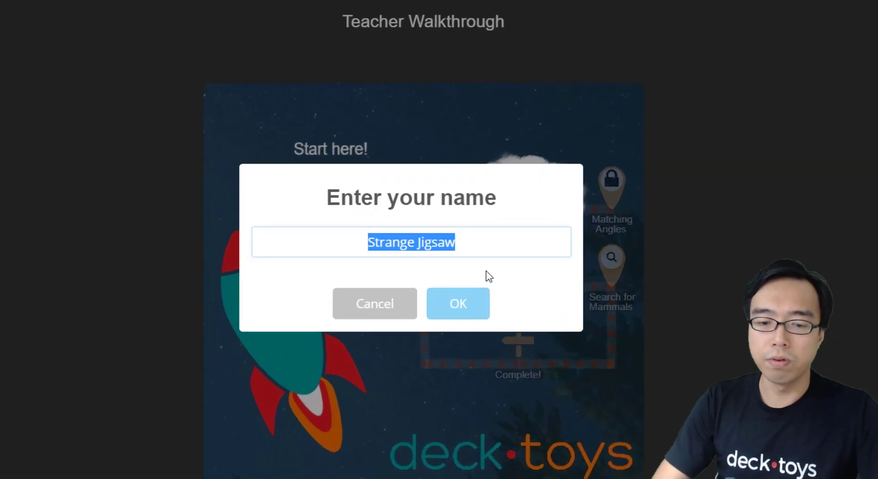
{"action": "type", "text": "Student Test"}
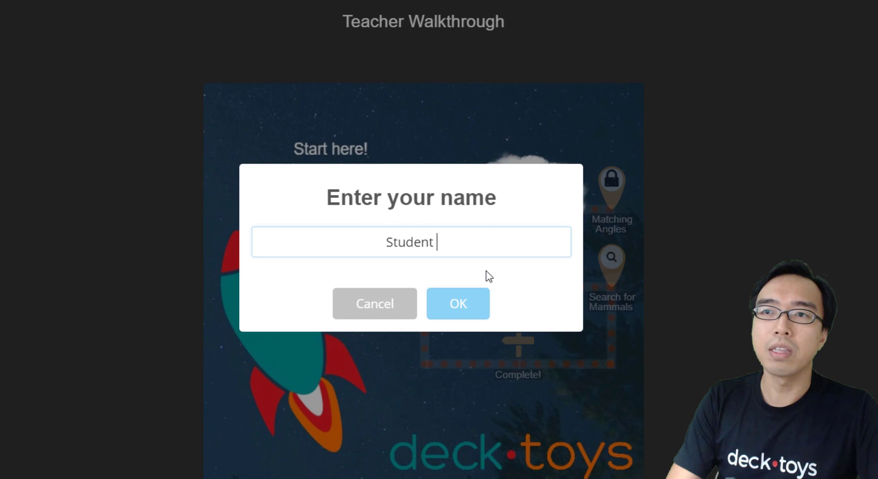
{"action": "key", "text": "Return"}
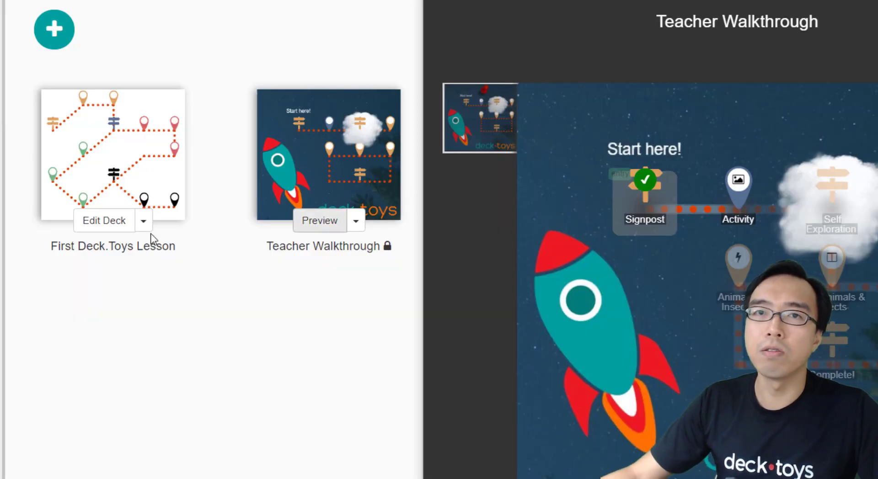
- Enter the math classroom from the teacher's dashboard and continue as teacher
{"action": "left_click", "coordinate": [207, 292]}
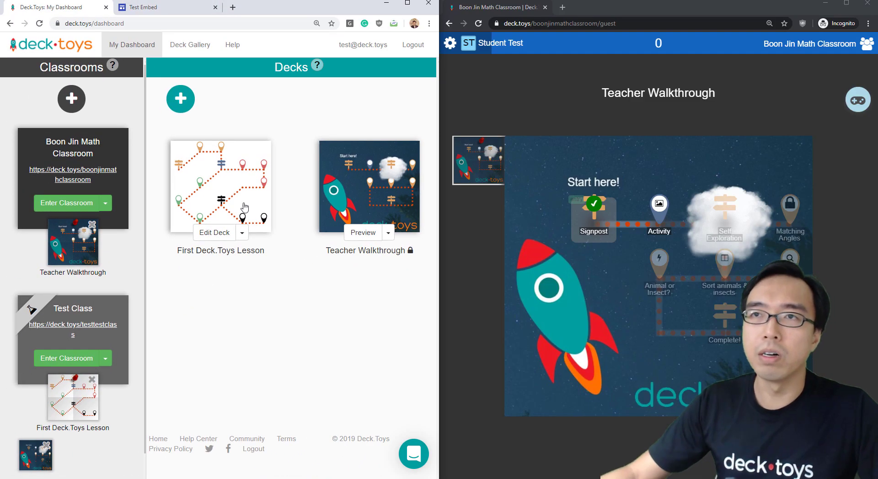
{"action": "left_click", "coordinate": [88, 202]}
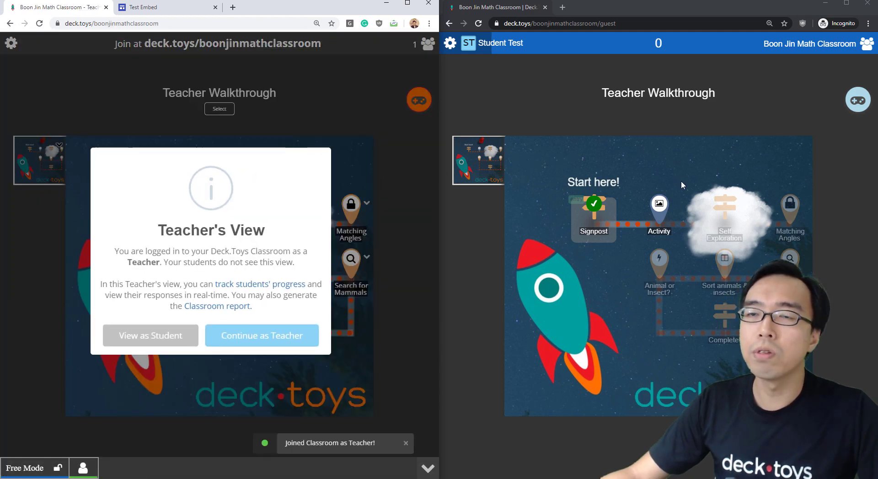
{"action": "left_click", "coordinate": [275, 343]}
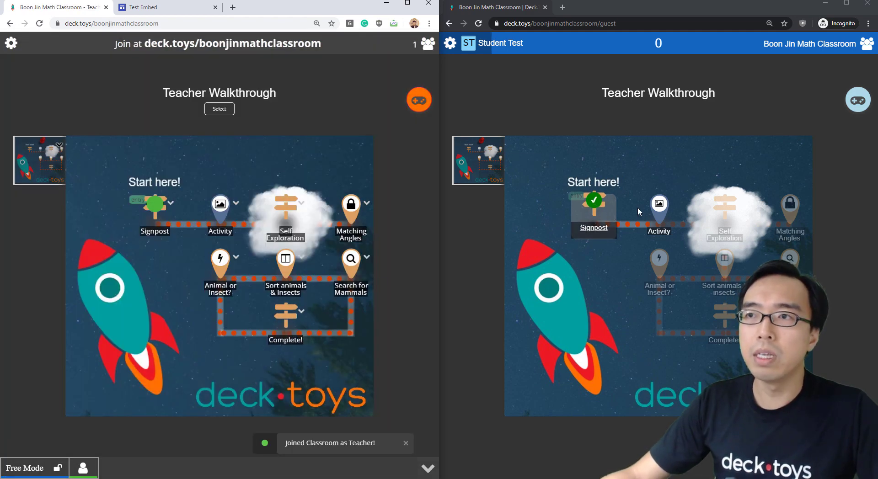
- As the guest student, open the Activity, go back to the Signpost message, dismiss it and reopen the Activity
{"action": "left_click", "coordinate": [659, 207]}
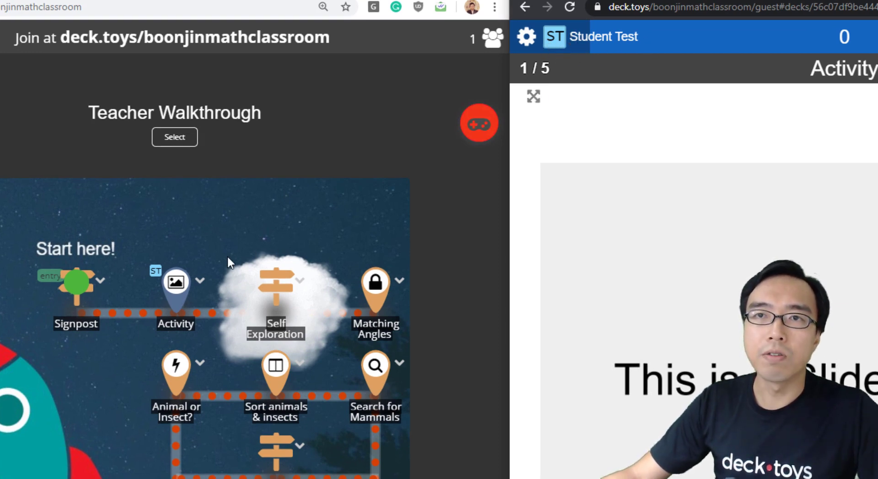
{"action": "left_click", "coordinate": [525, 7]}
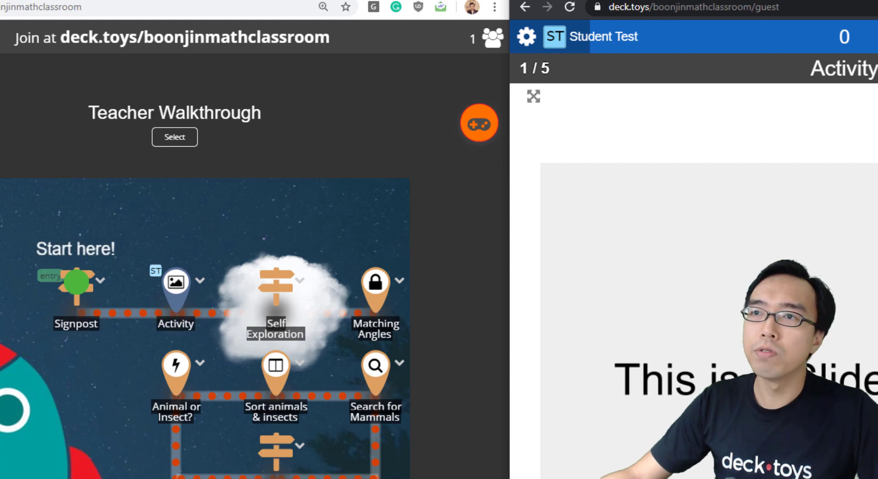
{"action": "left_click", "coordinate": [745, 280]}
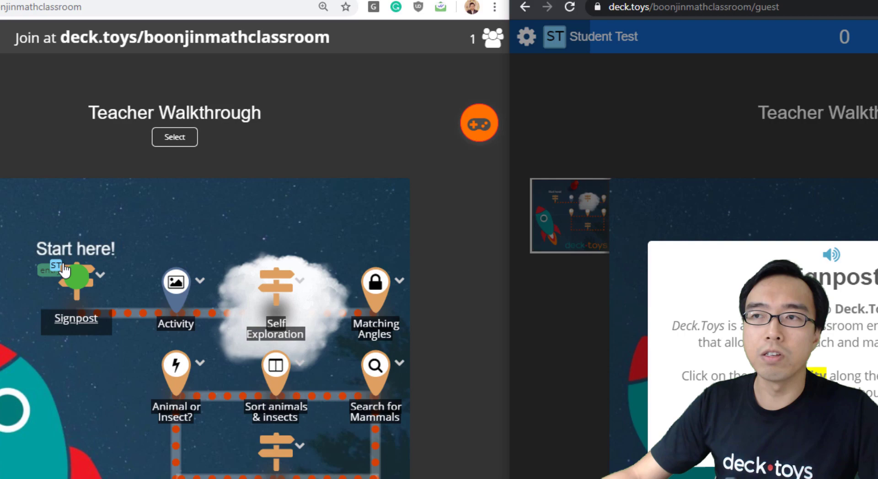
{"action": "key", "text": "Escape"}
{"action": "left_click", "coordinate": [846, 281]}
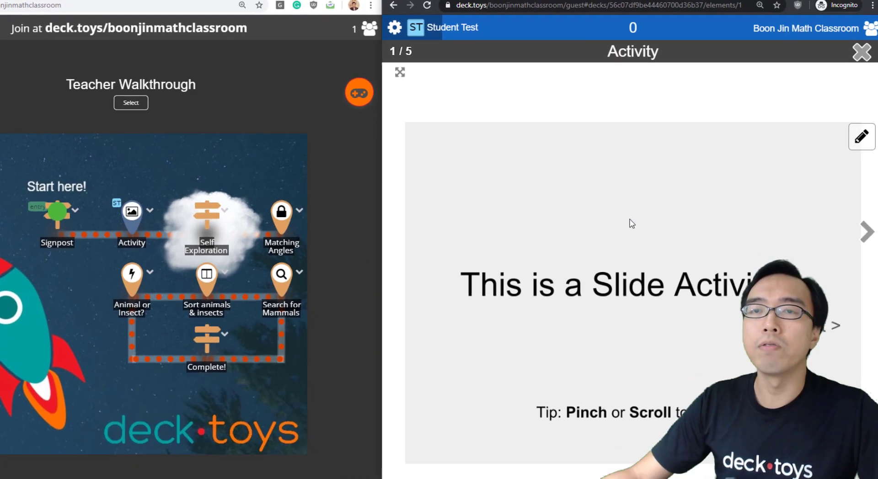
- On the student's first Activity slide, draw a freehand underline and loop around "This is a Slide Activity" and submit the drawing
{"action": "left_click", "coordinate": [856, 136]}
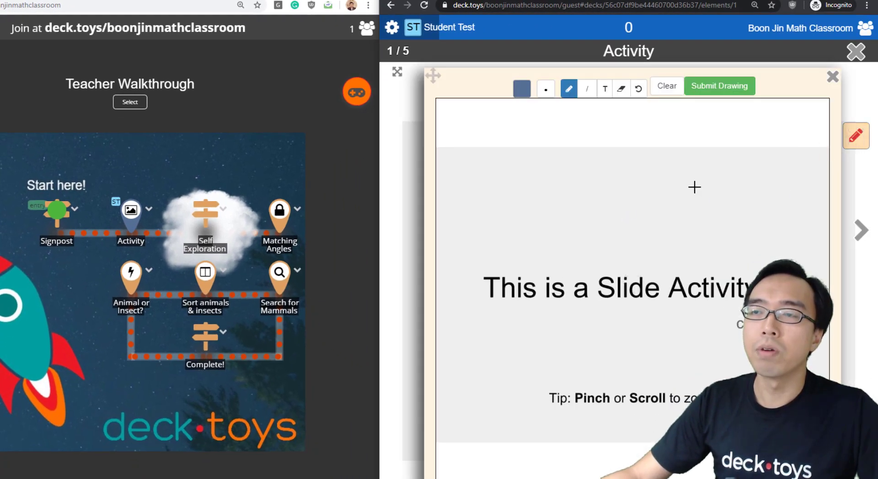
{"action": "left_click_drag", "start_coordinate": [485, 314], "coordinate": [743, 298]}
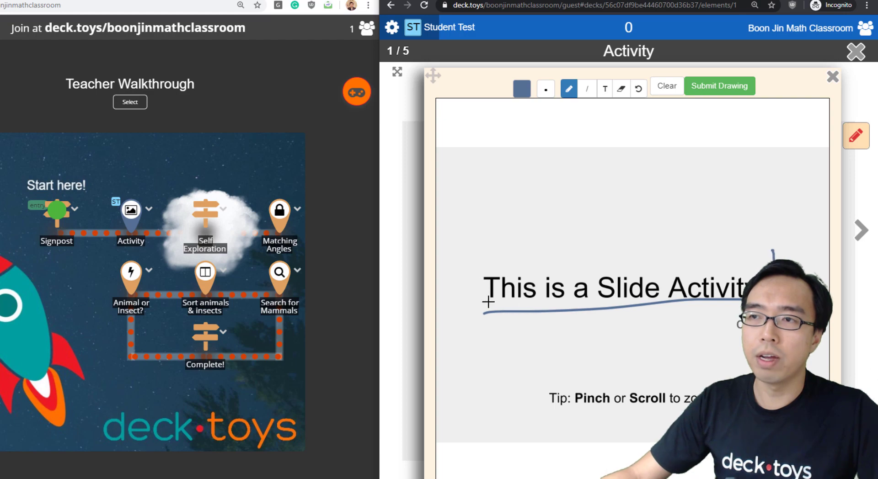
{"action": "left_click_drag", "start_coordinate": [488, 302], "coordinate": [773, 259]}
{"action": "left_click", "coordinate": [719, 85]}
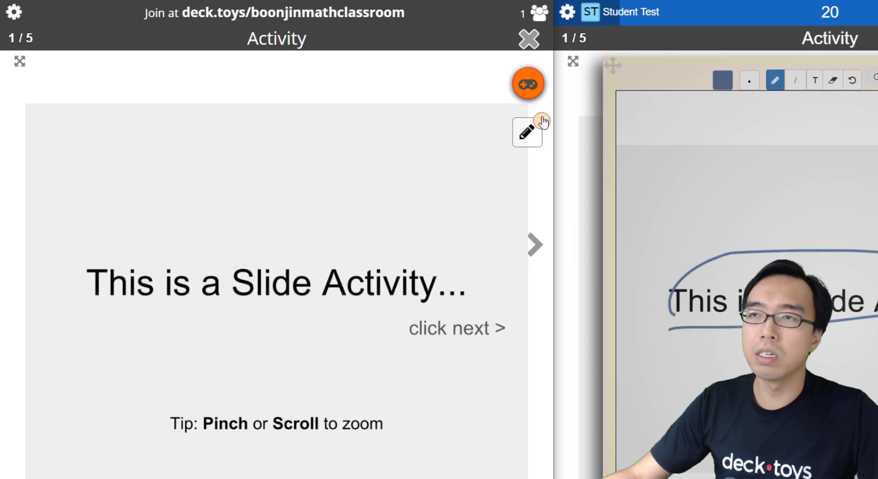
- In the teacher's view, open the students' Draw submissions for slide 1 and locate the drawing in the Classroom Report
{"action": "left_click", "coordinate": [543, 122]}
{"action": "right_click", "coordinate": [542, 119]}
{"action": "key", "text": "Escape"}
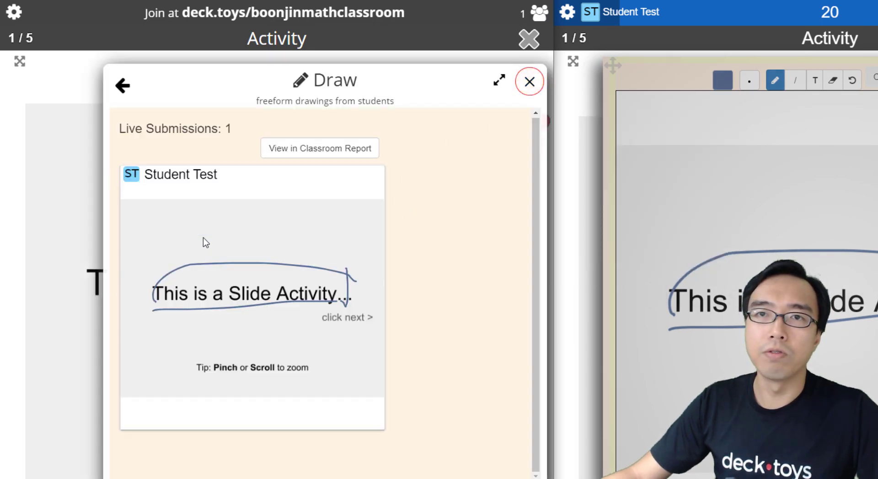
{"action": "left_click", "coordinate": [306, 149]}
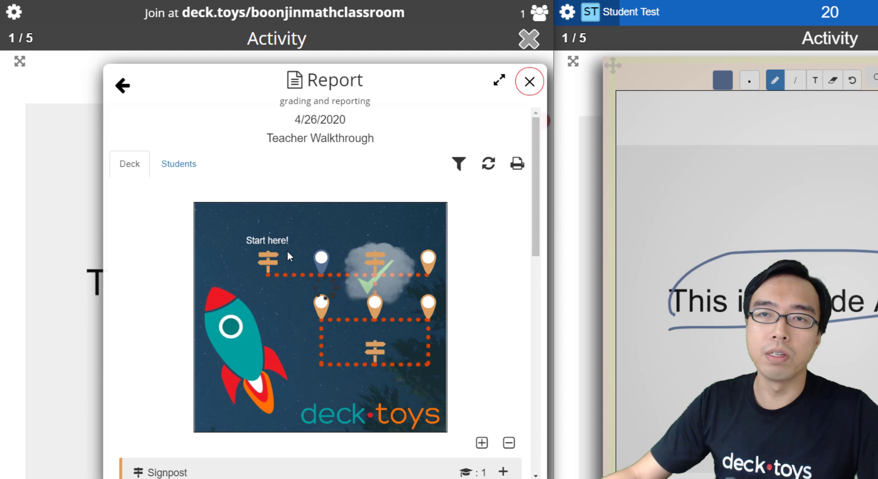
{"action": "scroll", "coordinate": [292, 242], "scroll_direction": "down", "scroll_amount": 10}
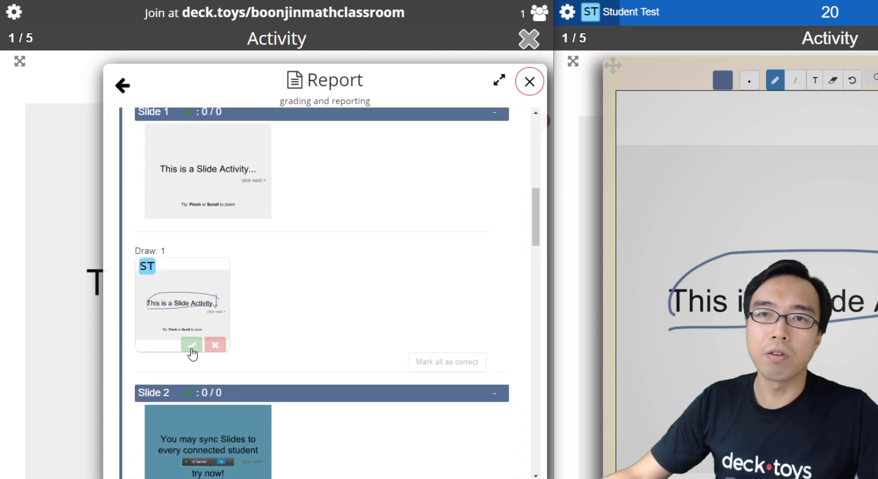
- Close the Classroom Report and the Activity in the teacher's view, and display the Teams and Students list
{"action": "scroll", "coordinate": [346, 308], "scroll_direction": "up", "scroll_amount": 5}
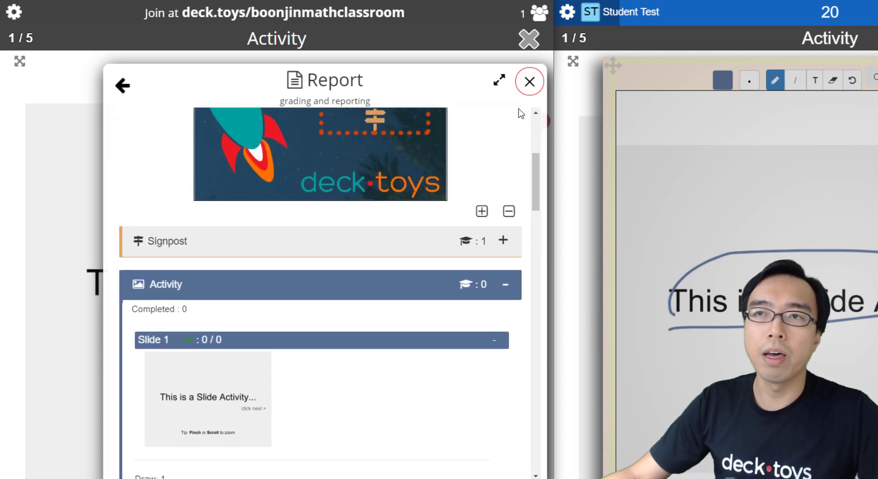
{"action": "left_click", "coordinate": [530, 81]}
{"action": "left_click", "coordinate": [523, 36]}
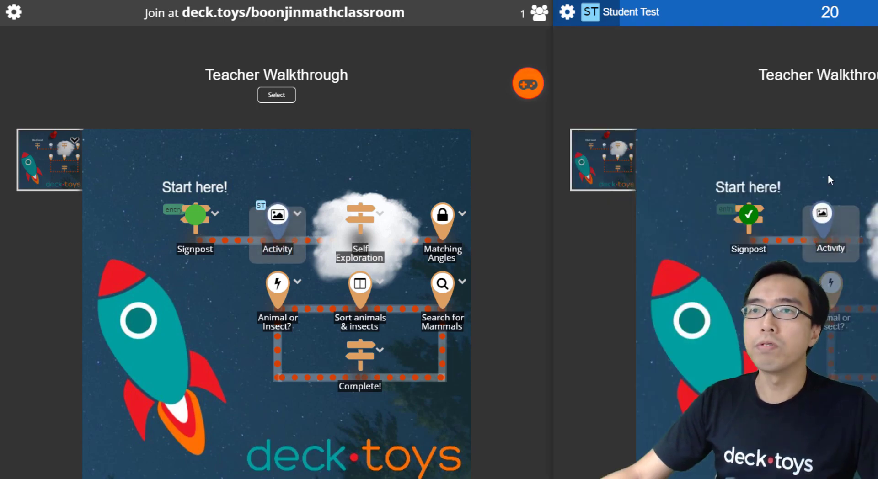
{"action": "left_click", "coordinate": [539, 13]}
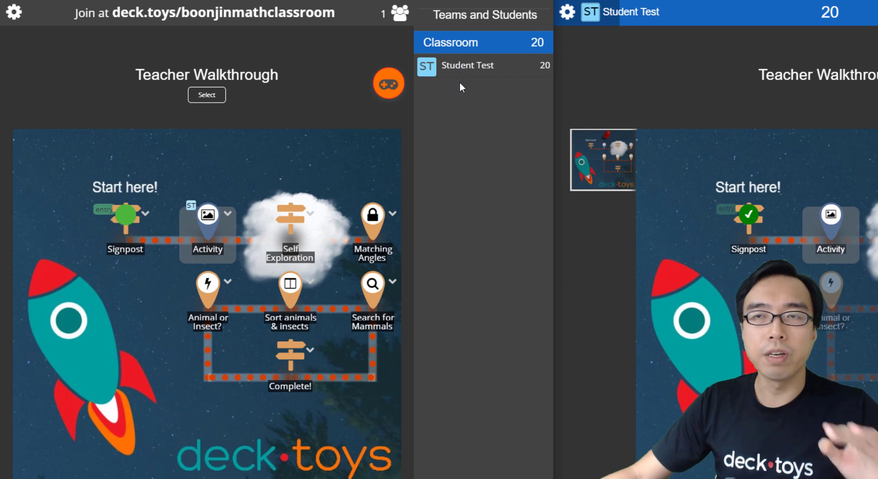
{"action": "left_click", "coordinate": [227, 211]}
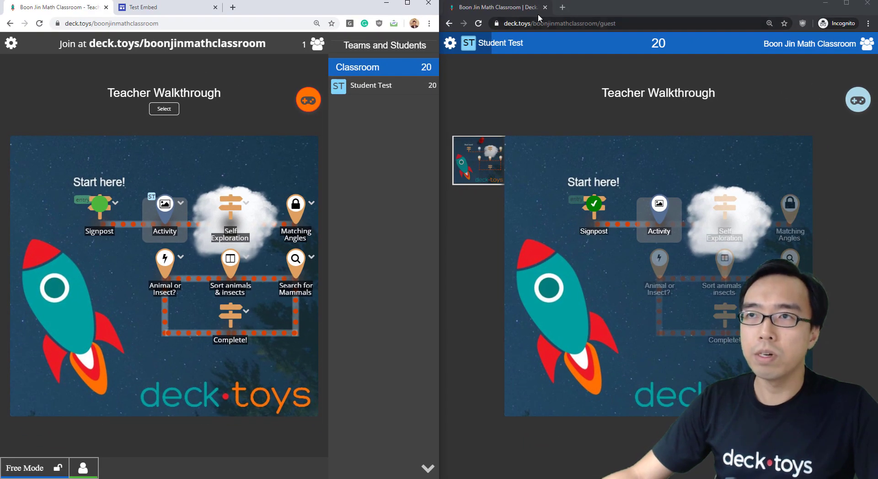
- Close the guest student's classroom window, return the teacher to the dashboard and maximize the teacher's browser
{"action": "key", "text": "ctrl+w"}
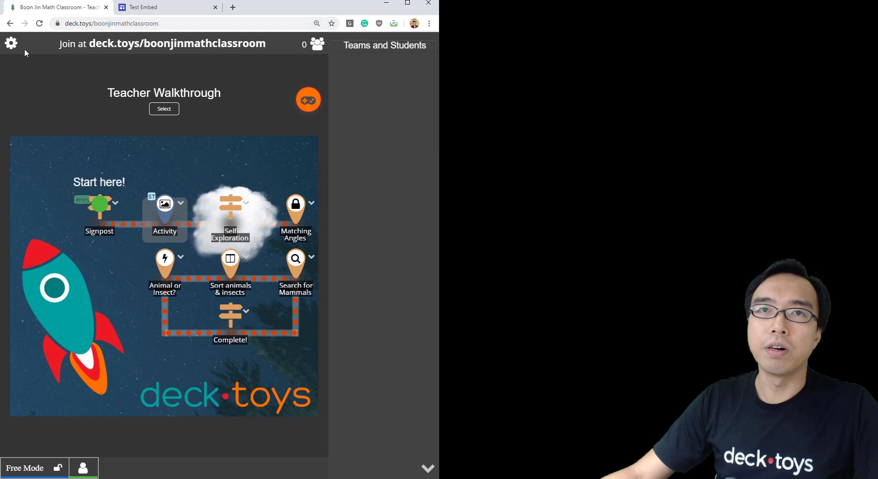
{"action": "left_click", "coordinate": [11, 43]}
{"action": "left_click", "coordinate": [56, 344]}
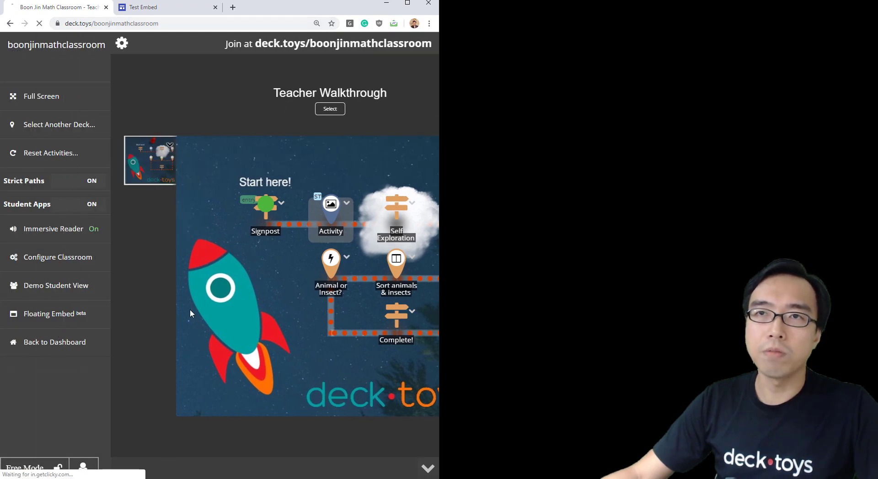
{"action": "left_click", "coordinate": [408, 3]}
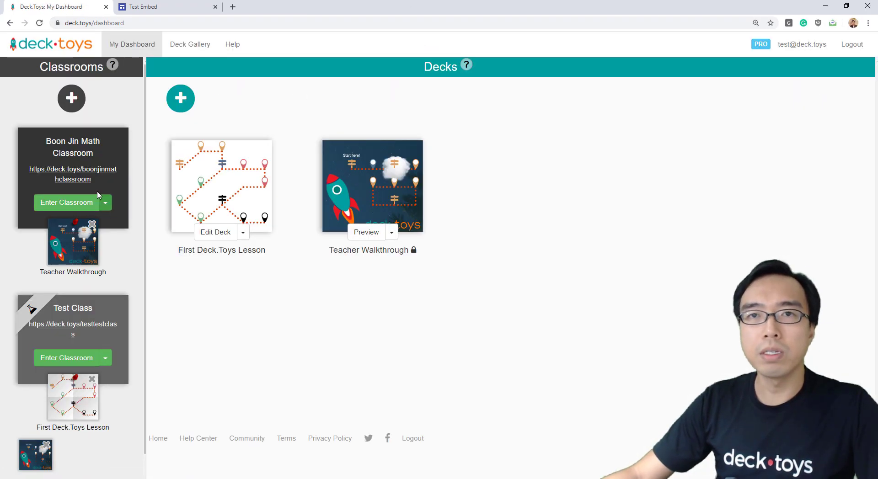
- Copy the math classroom's link from the dashboard and switch to the Test Embed site in Google Sites
{"action": "triple_click", "coordinate": [83, 170]}
{"action": "key", "text": "ctrl+c"}
{"action": "left_click", "coordinate": [181, 4]}
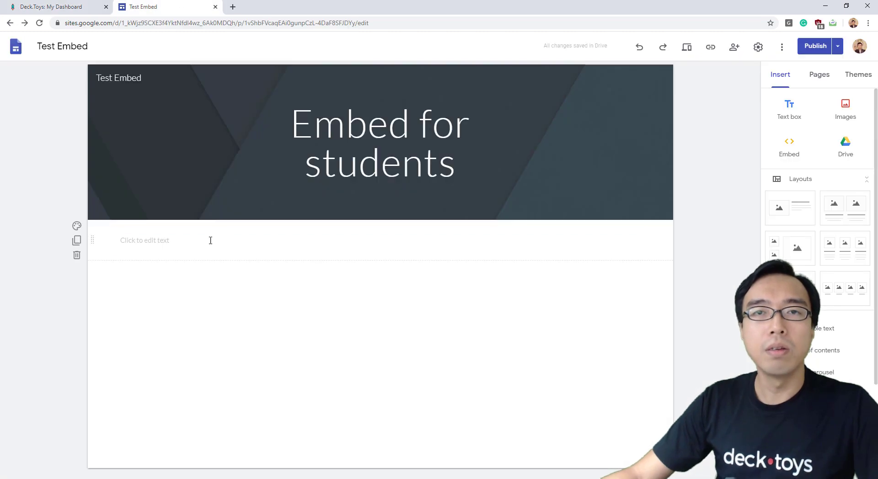
- Embed the copied classroom link by URL in the blank area below the site's empty text section
{"action": "double_click", "coordinate": [244, 314]}
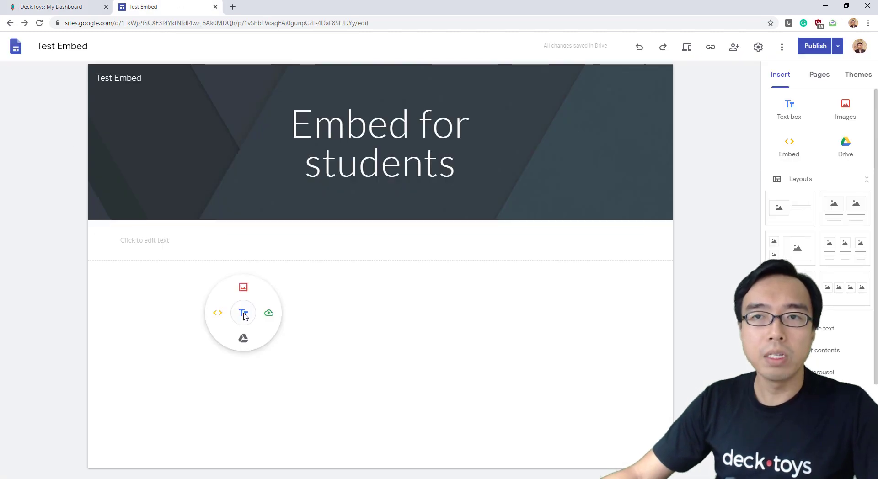
{"action": "left_click", "coordinate": [213, 314]}
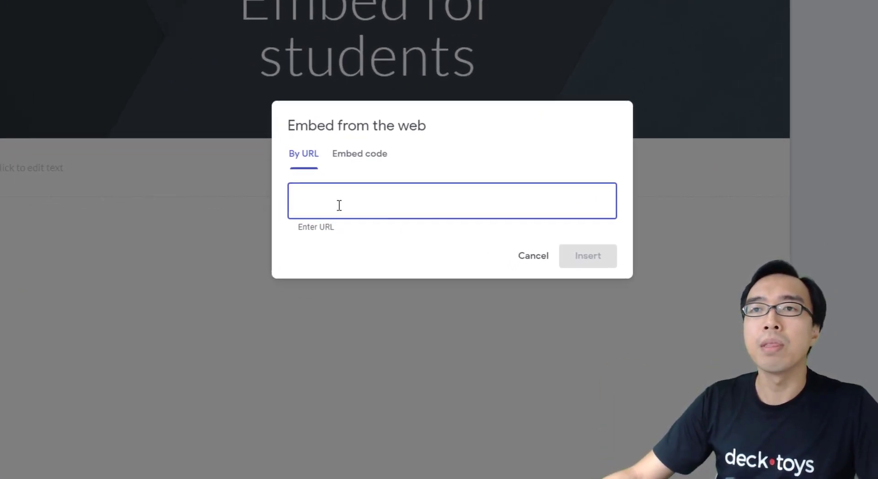
{"action": "key", "text": "ctrl+v"}
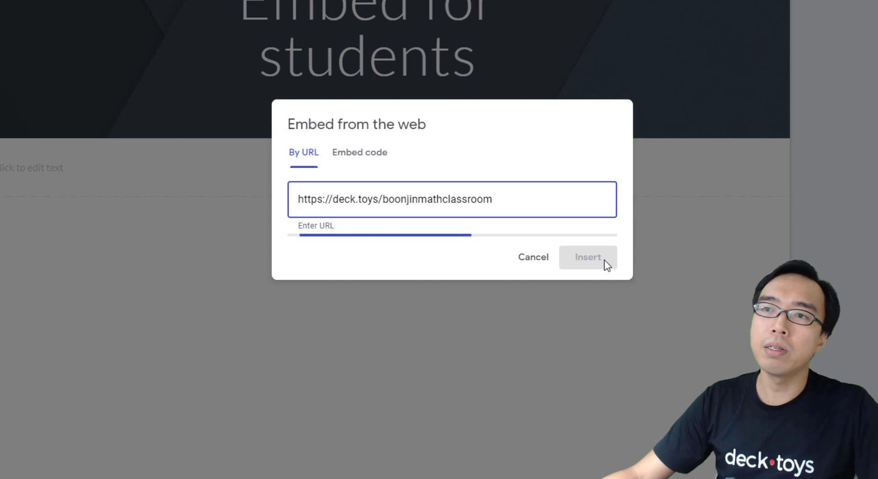
{"action": "left_click", "coordinate": [598, 353]}
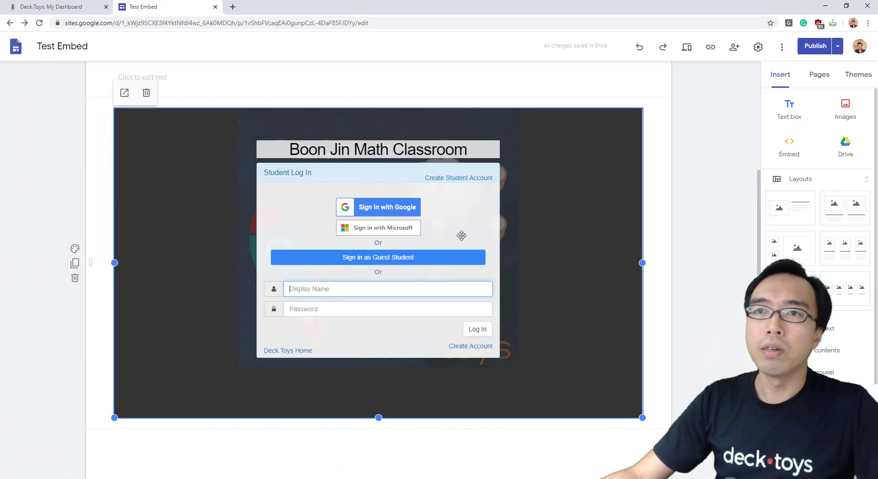
{"action": "scroll", "coordinate": [465, 228], "scroll_direction": "up", "scroll_amount": 2}
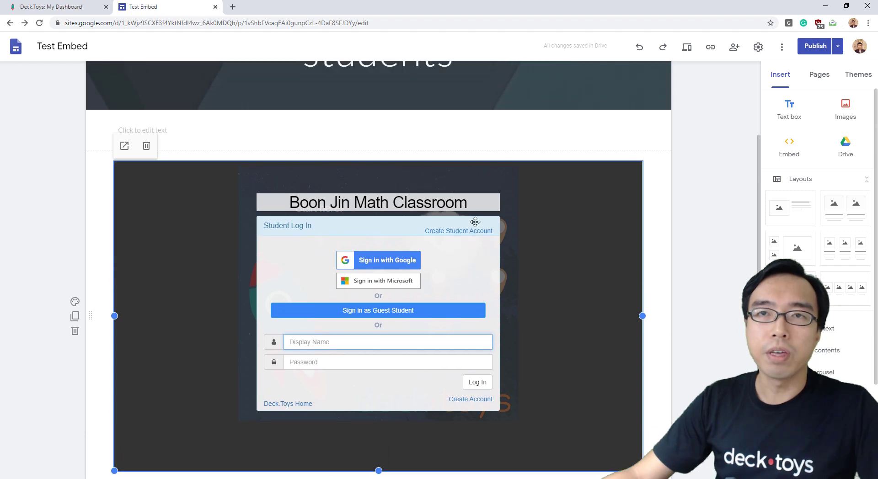
{"action": "left_click", "coordinate": [673, 193]}
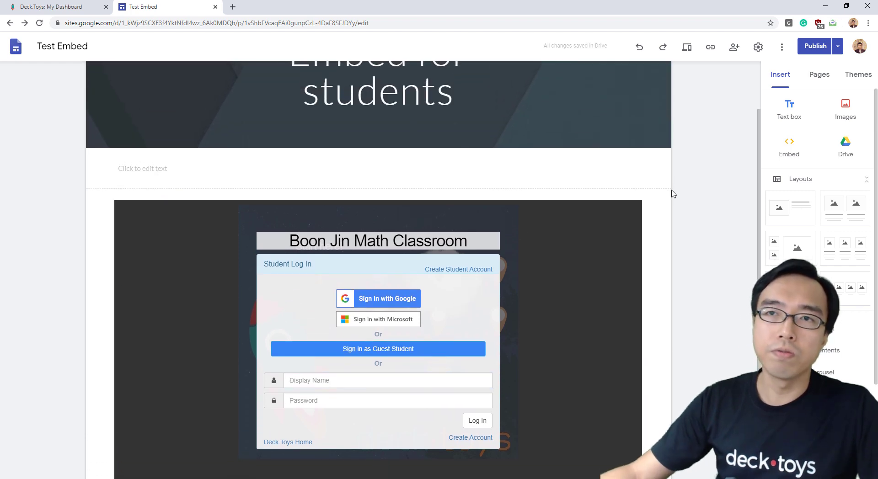
- Publish the updated Home page of the Test Embed site
{"action": "left_click", "coordinate": [816, 45]}
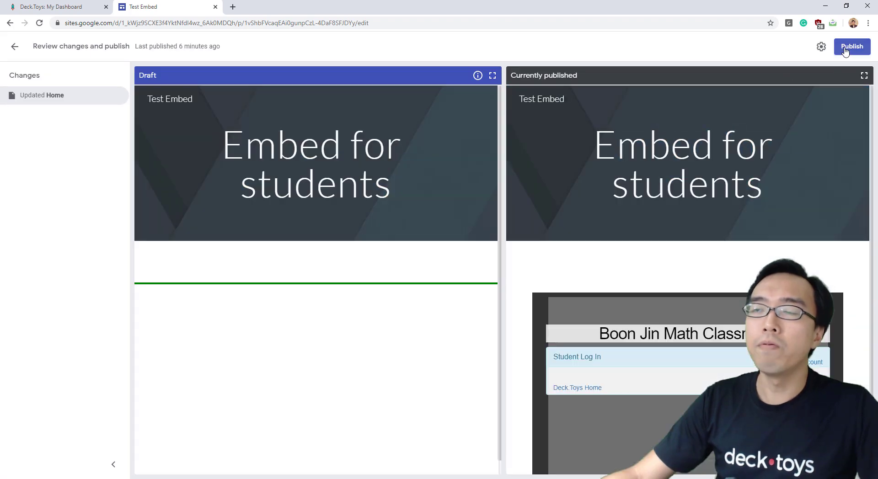
{"action": "left_click", "coordinate": [849, 47]}
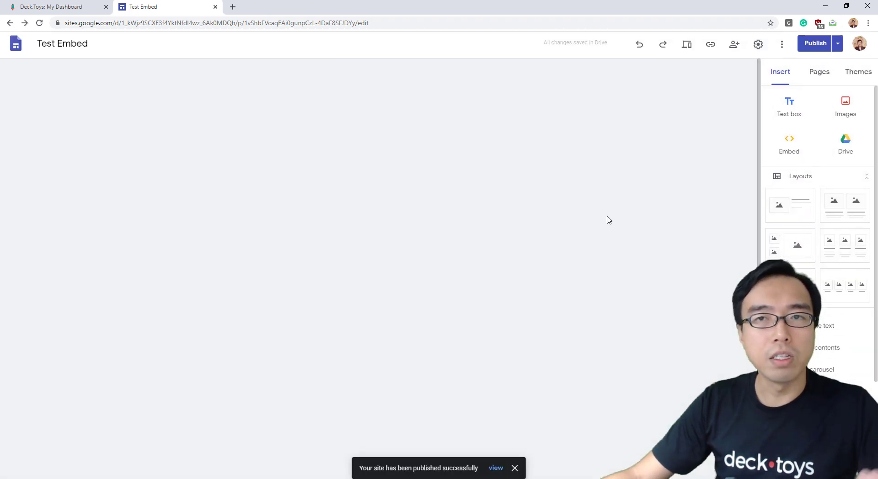
{"action": "scroll", "coordinate": [623, 229], "scroll_direction": "down", "scroll_amount": 2}
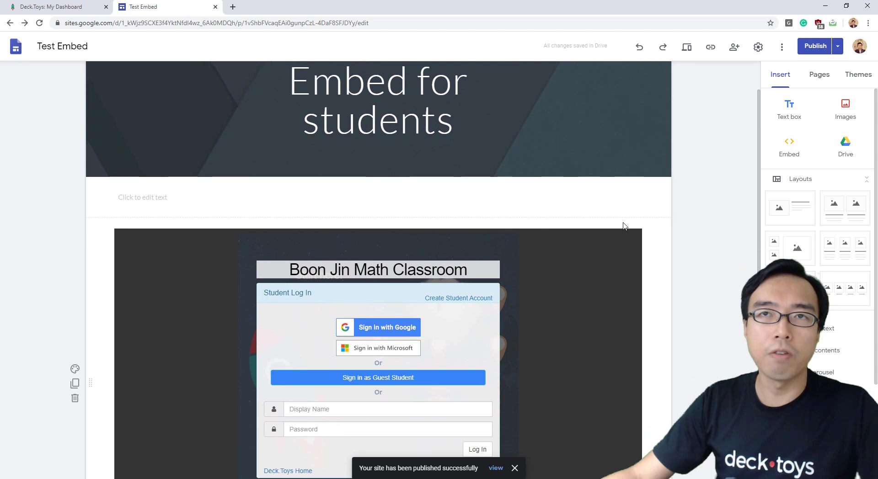
- View the published site and join the embedded classroom as a guest student, accepting the suggested name Cute Bear
{"action": "left_click", "coordinate": [495, 468]}
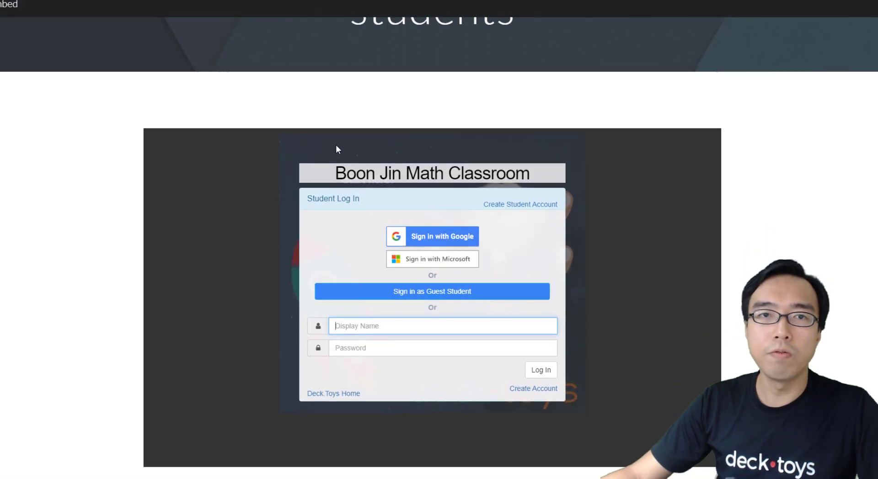
{"action": "left_click", "coordinate": [446, 295]}
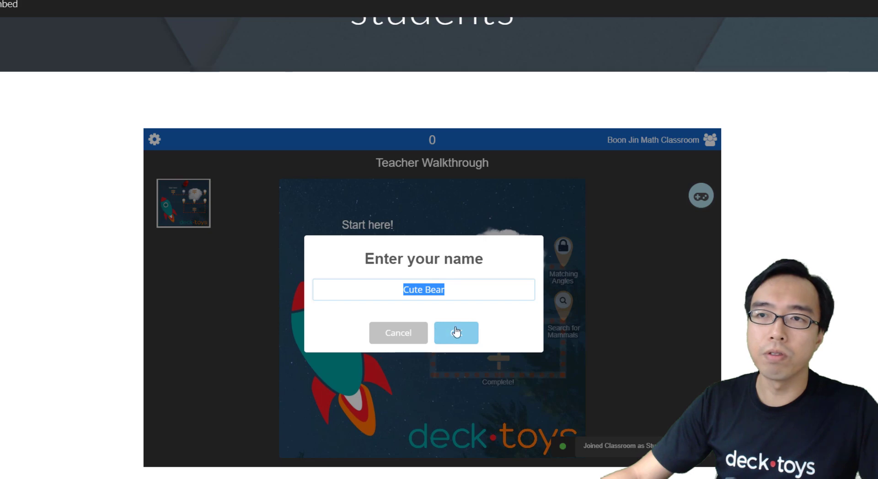
{"action": "left_click", "coordinate": [456, 332]}
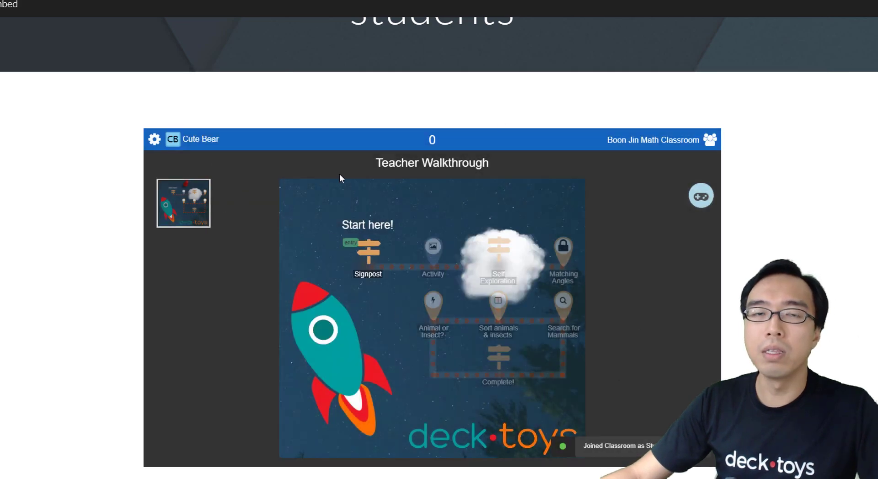